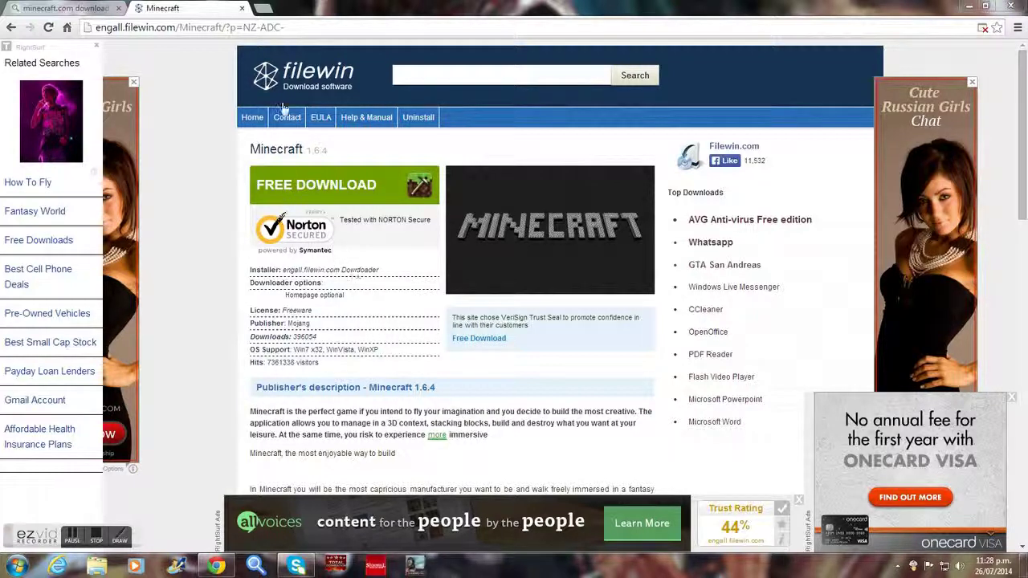
Close the Minecraft download tab and search Google for 'league of legends'.
click(243, 7)
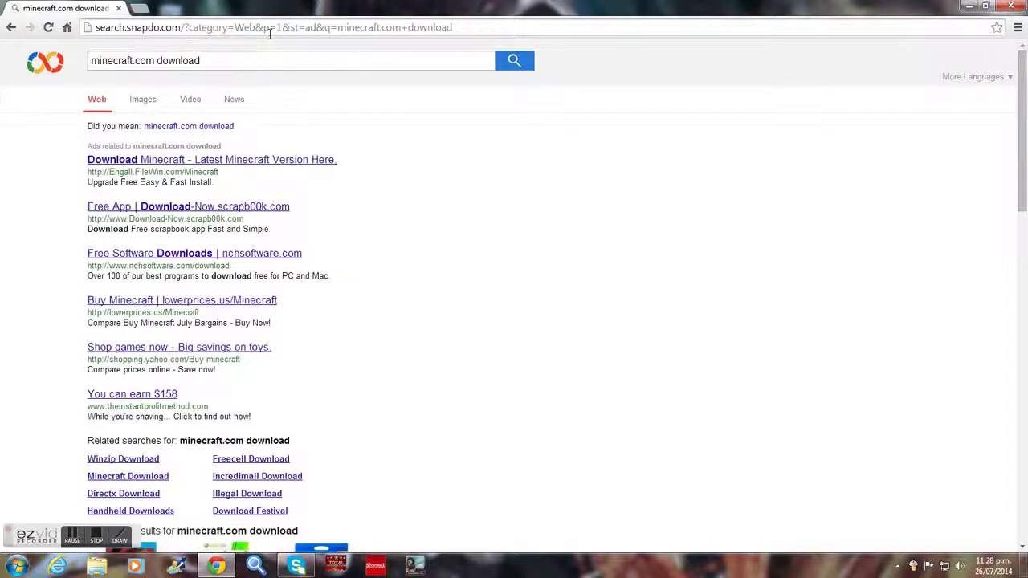
click(273, 29)
text(lea)
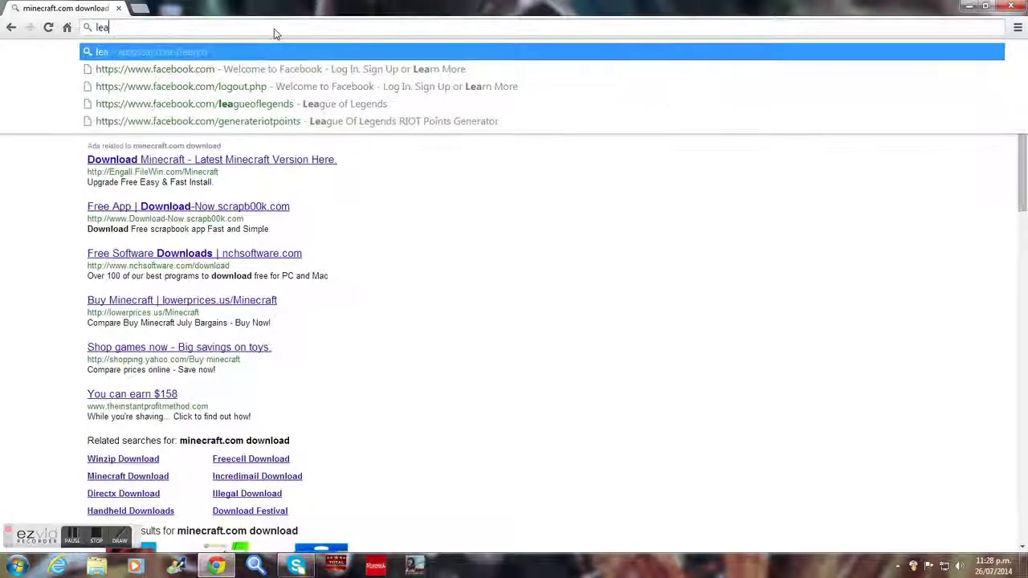
text(gue of lege)
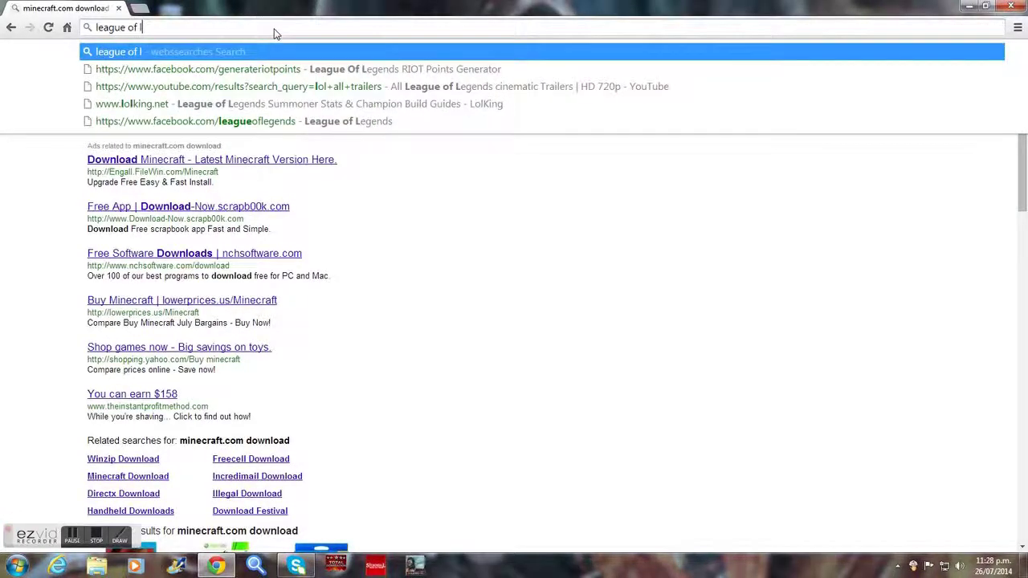
text(nds)
key(Return)
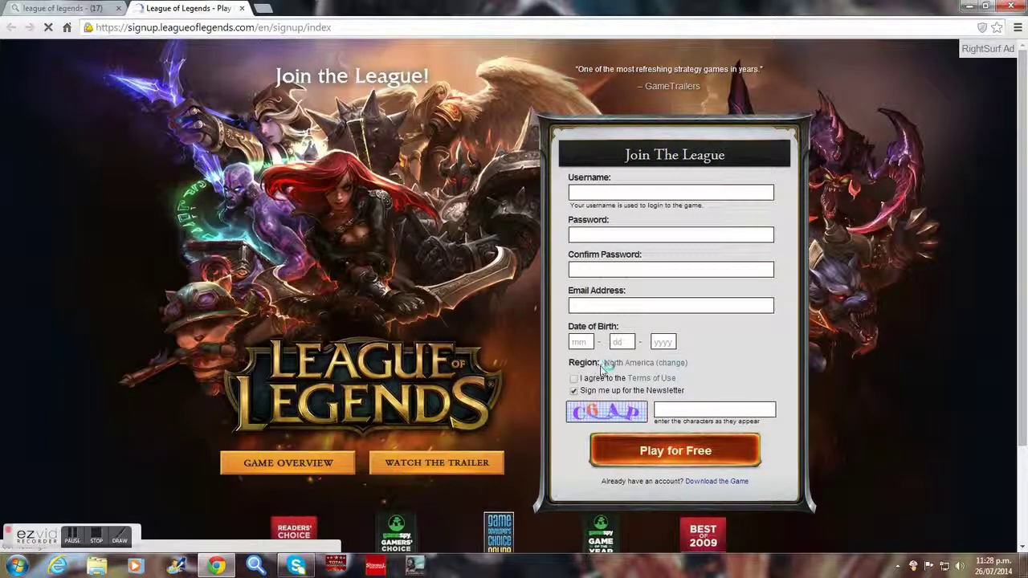
Change the sign-up page's Region to Oceania so the signup.oce form loads.
click(669, 366)
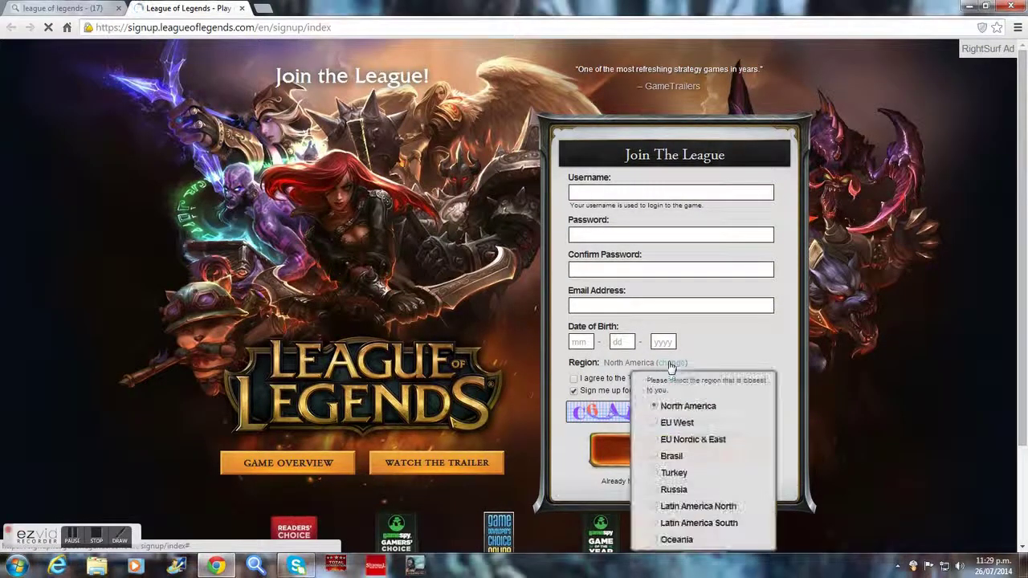
scroll(684, 423, down, 3)
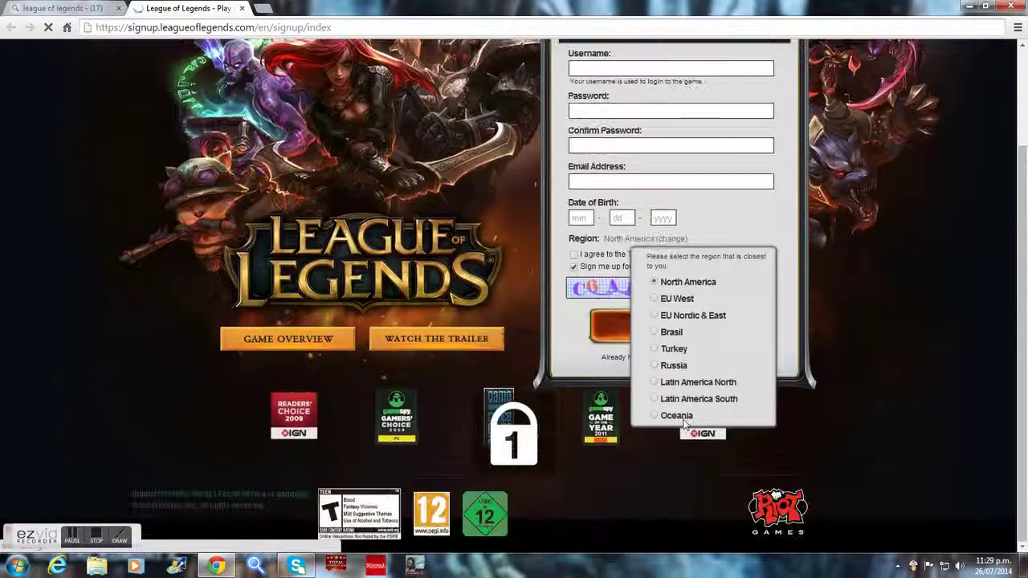
click(654, 416)
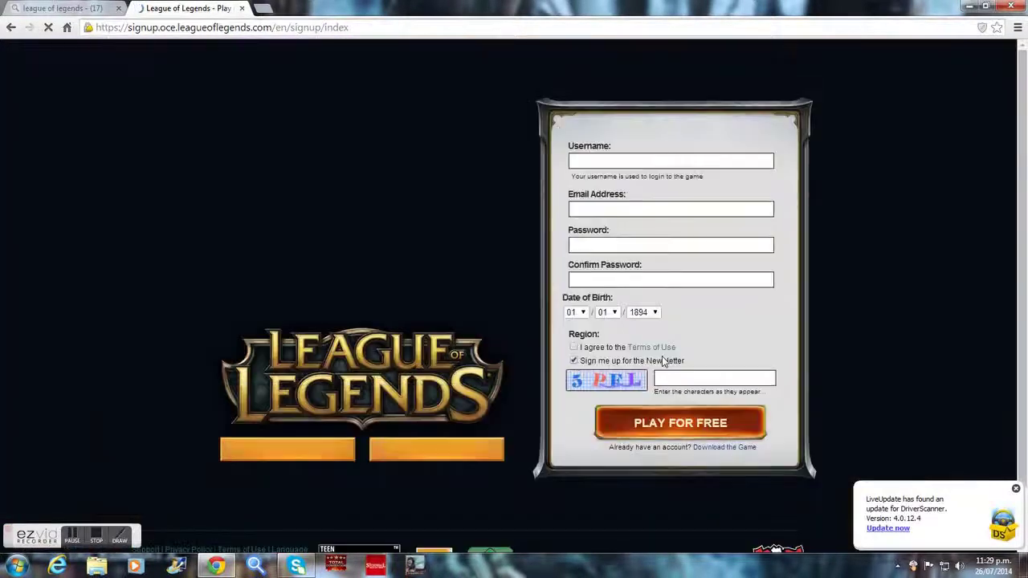
Fill in the username, e-mail address and password fields, then move to Confirm Password.
click(648, 161)
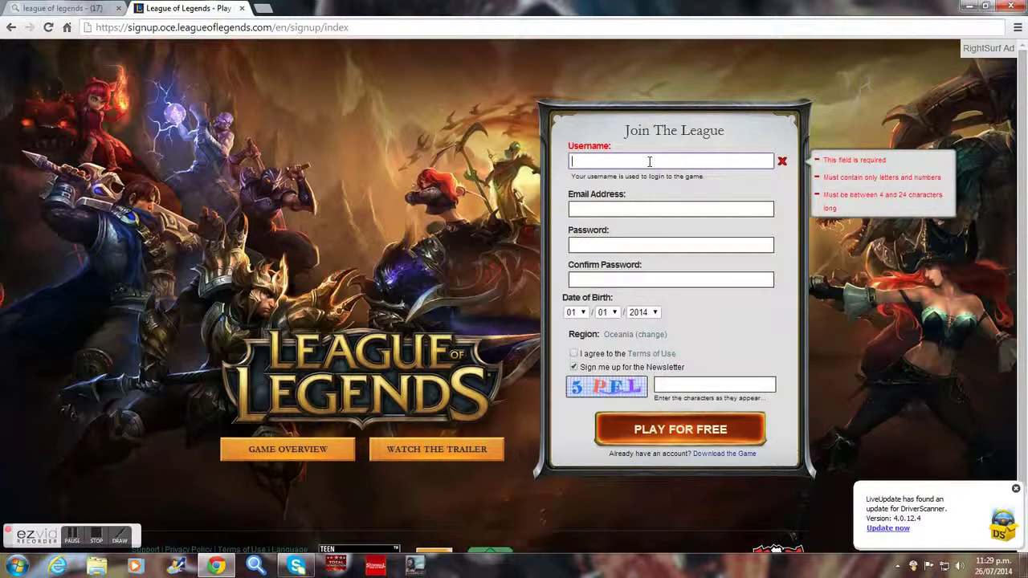
text(patter123)
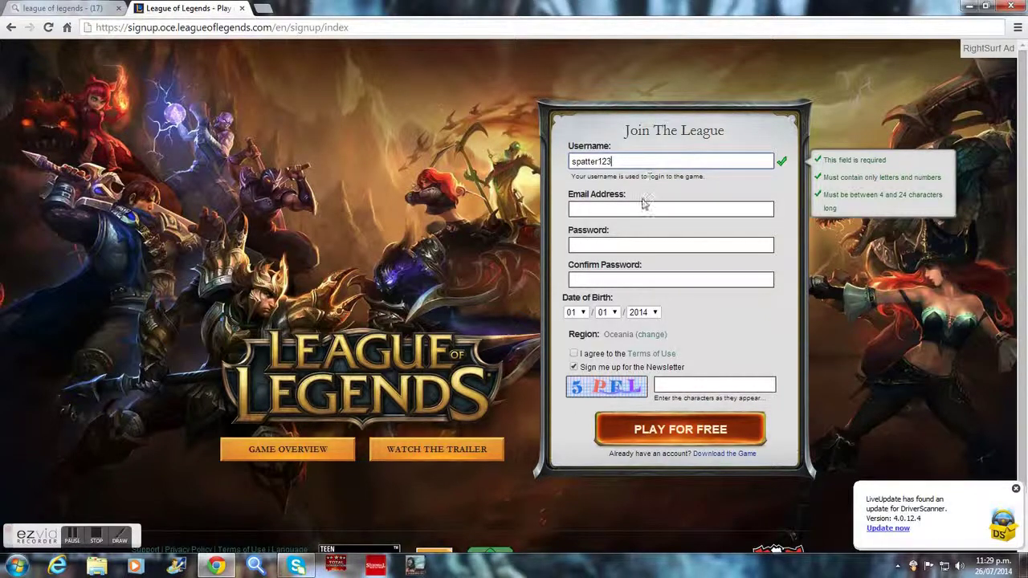
click(642, 205)
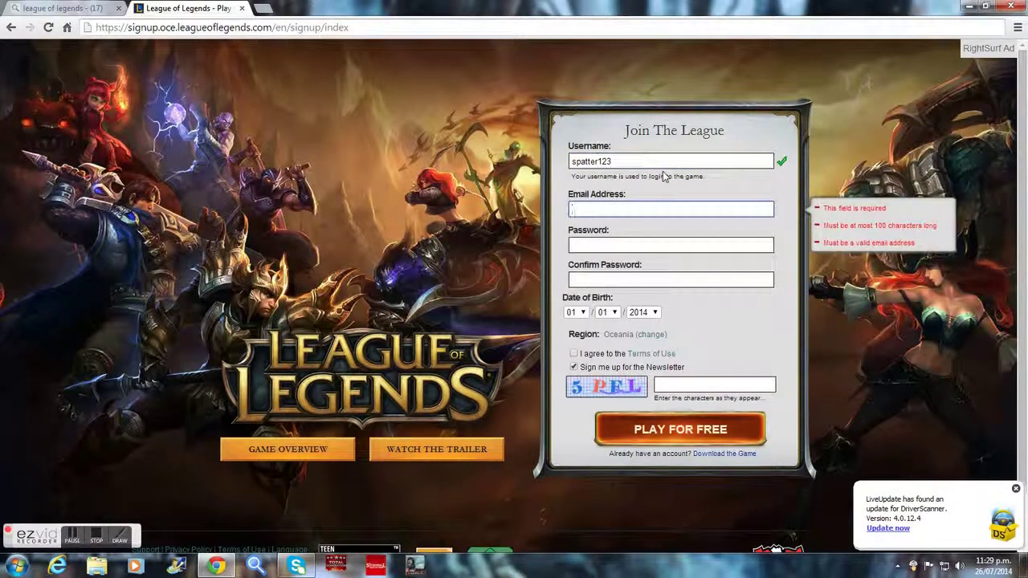
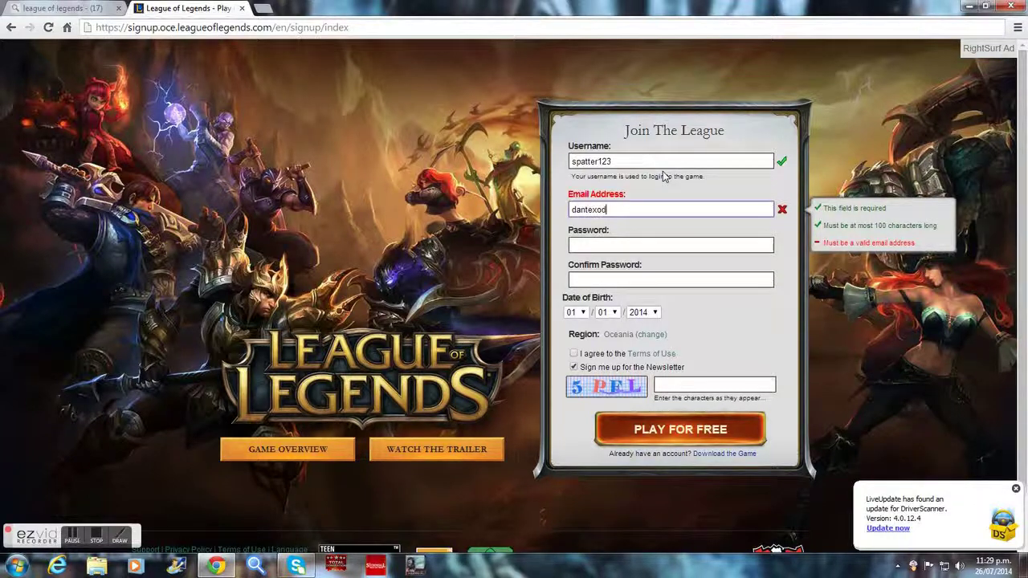
click(665, 245)
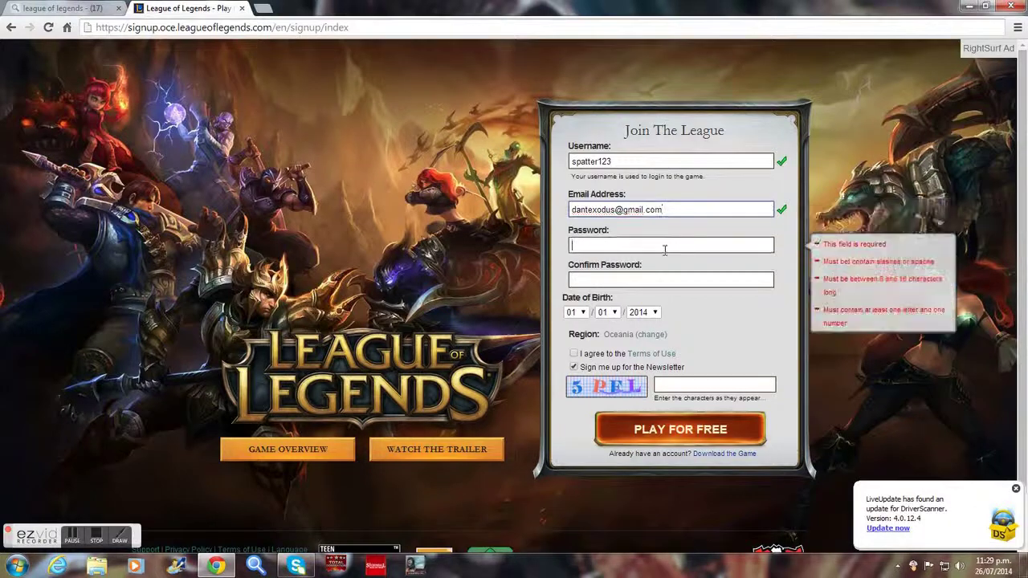
text(•••••••)
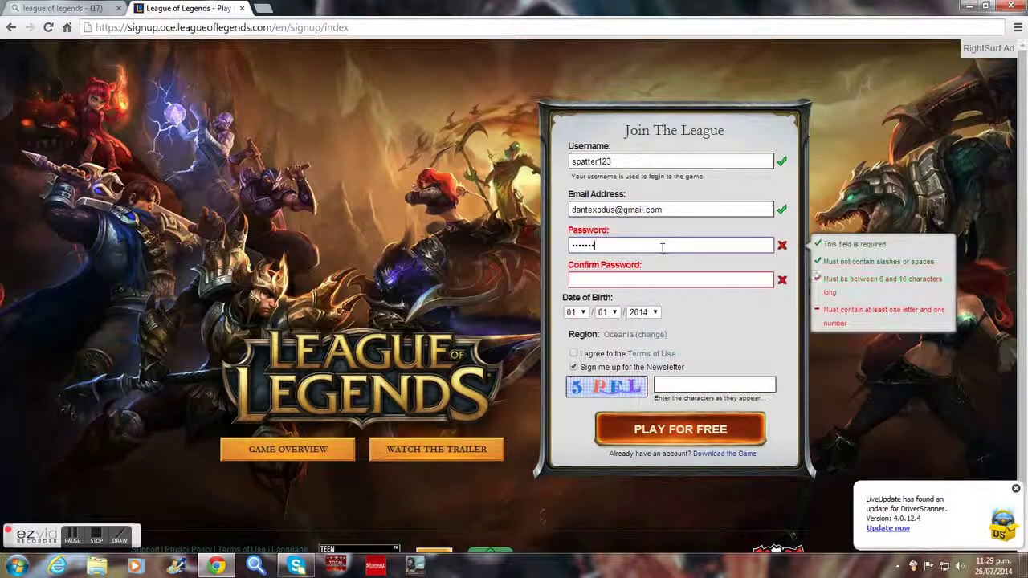
click(645, 280)
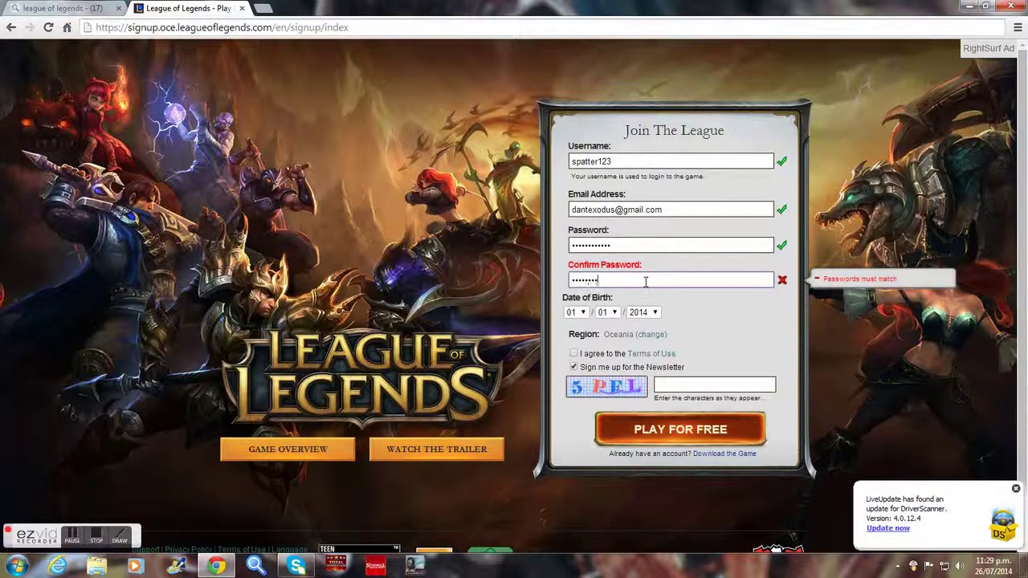
Finish confirming the password and set the birth year to 1994.
text(••••••••••••)
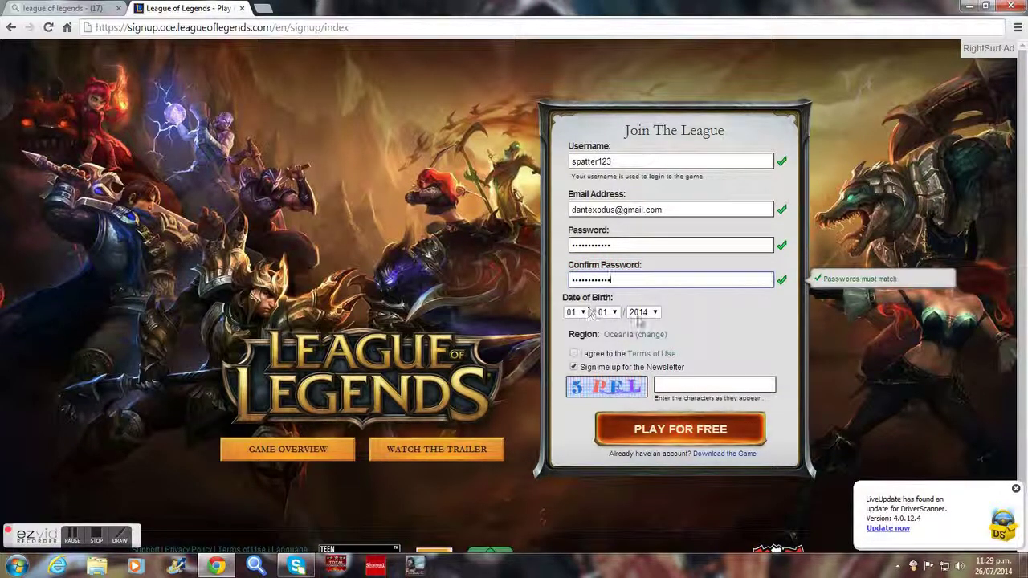
click(641, 312)
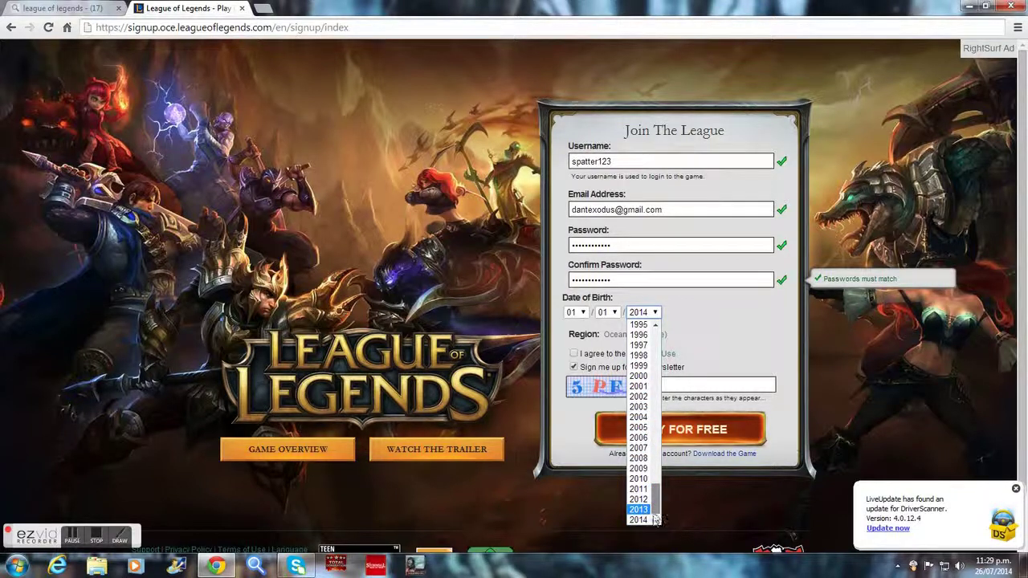
scroll(655, 519, up, 5)
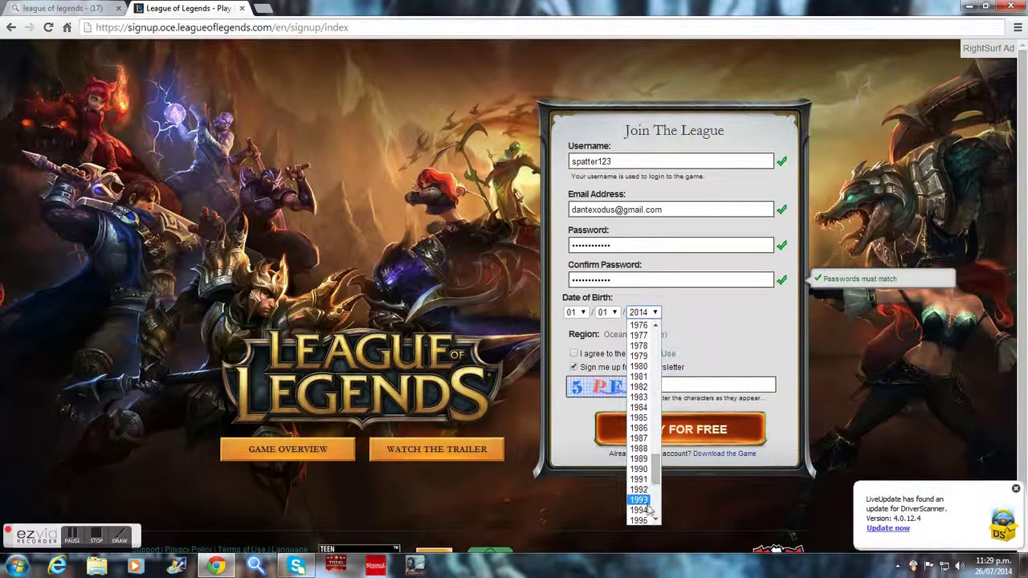
click(645, 510)
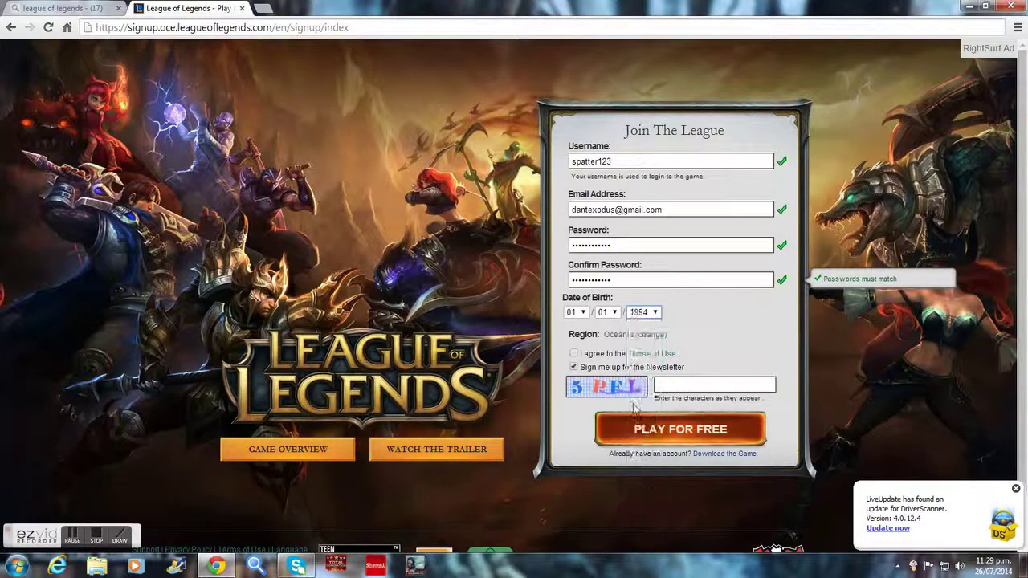
Accept the Terms of Use, enter captcha '5pel', and submit the form.
click(575, 354)
click(674, 380)
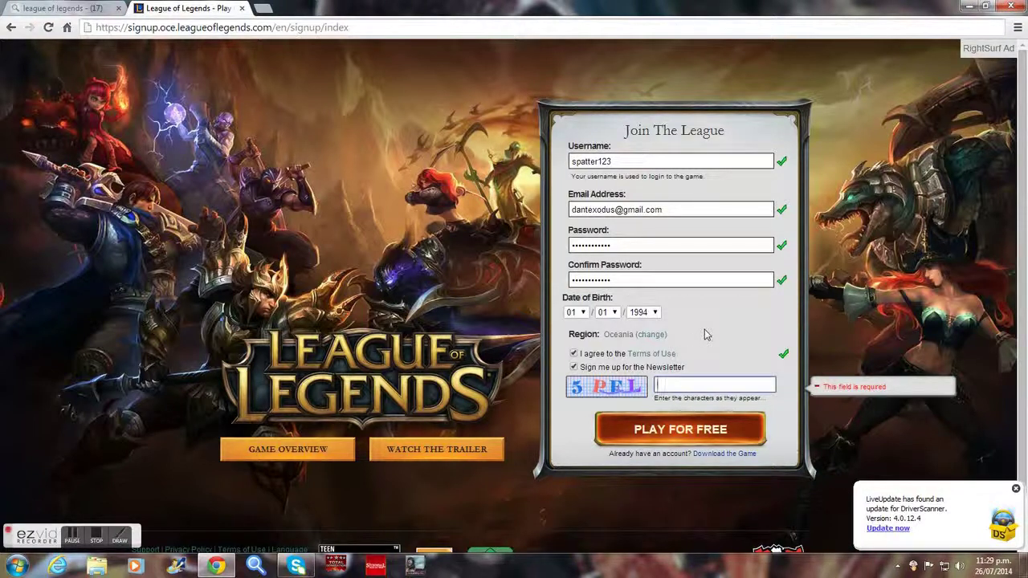
text(5pel)
click(678, 429)
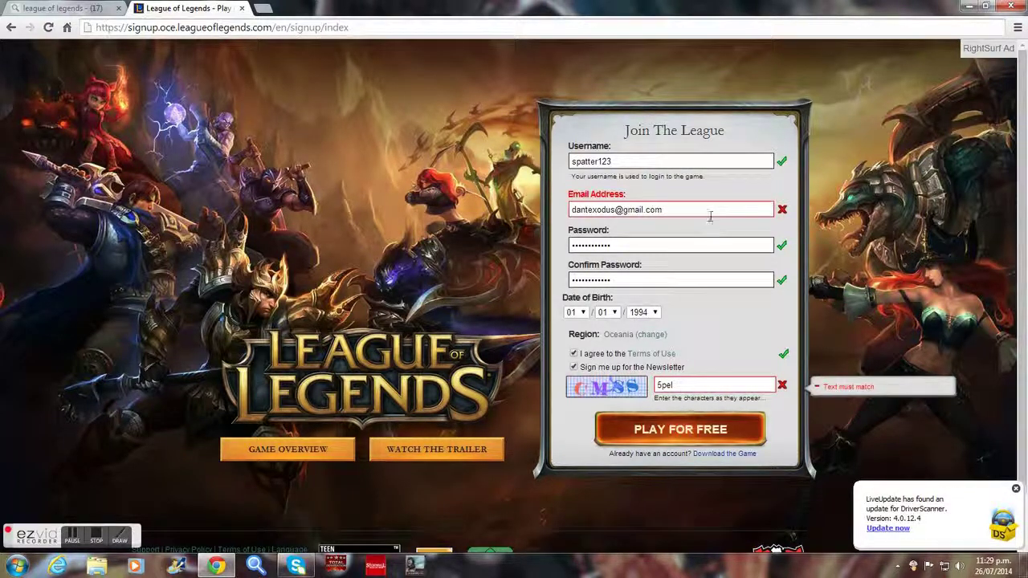
Change the rejected e-mail's domain to end in .co.nz and clear the outdated captcha.
click(703, 381)
key(BackSpace)
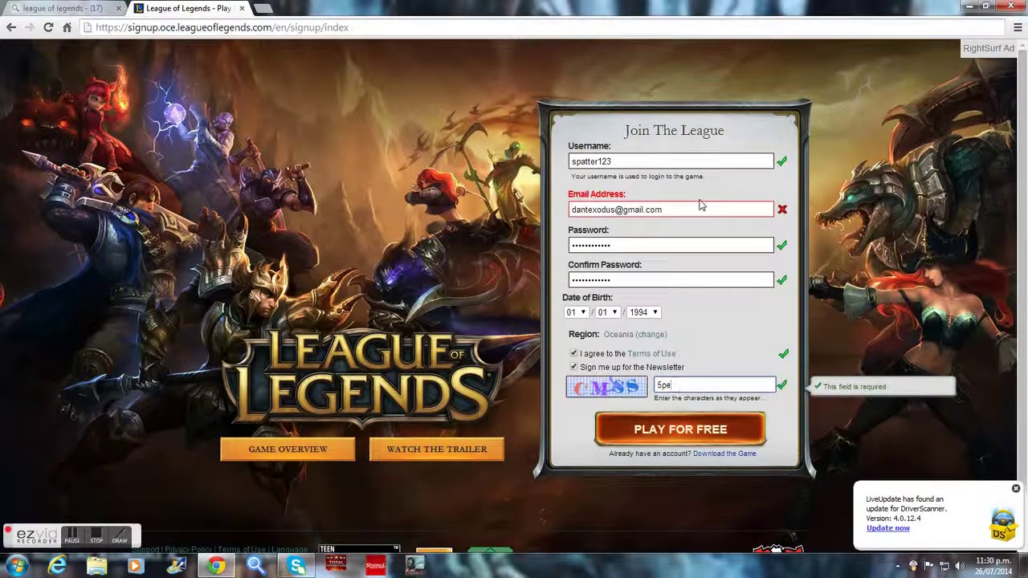
click(698, 206)
key(BackSpace)
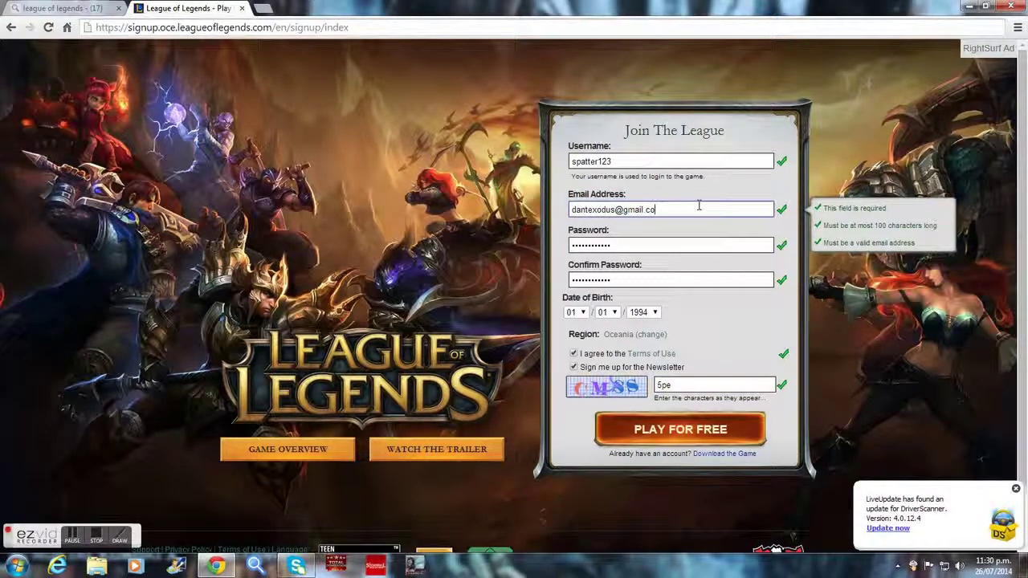
text(.nz)
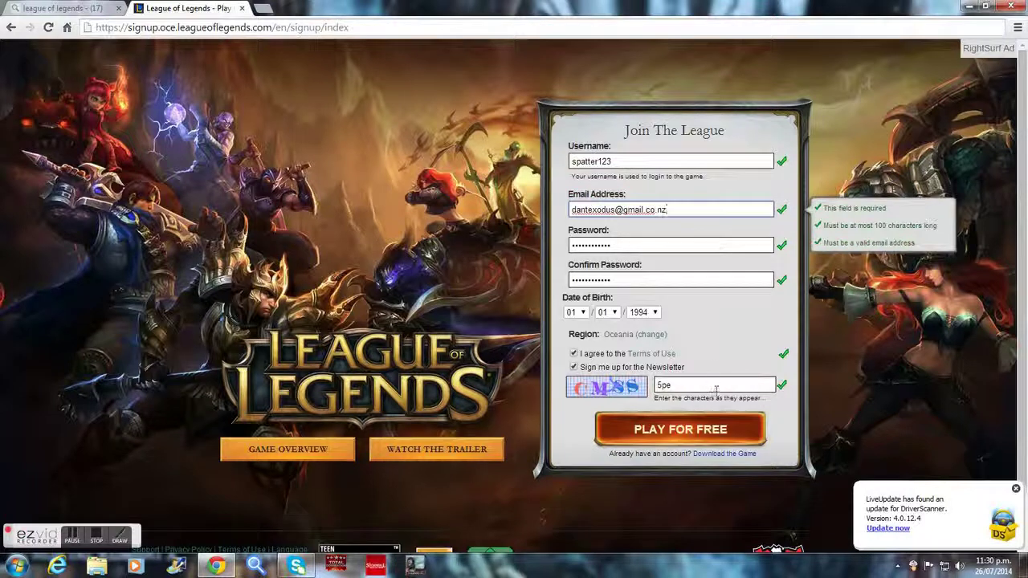
click(715, 379)
key(BackSpace)
key(BackSpace)
key(BackSpace)
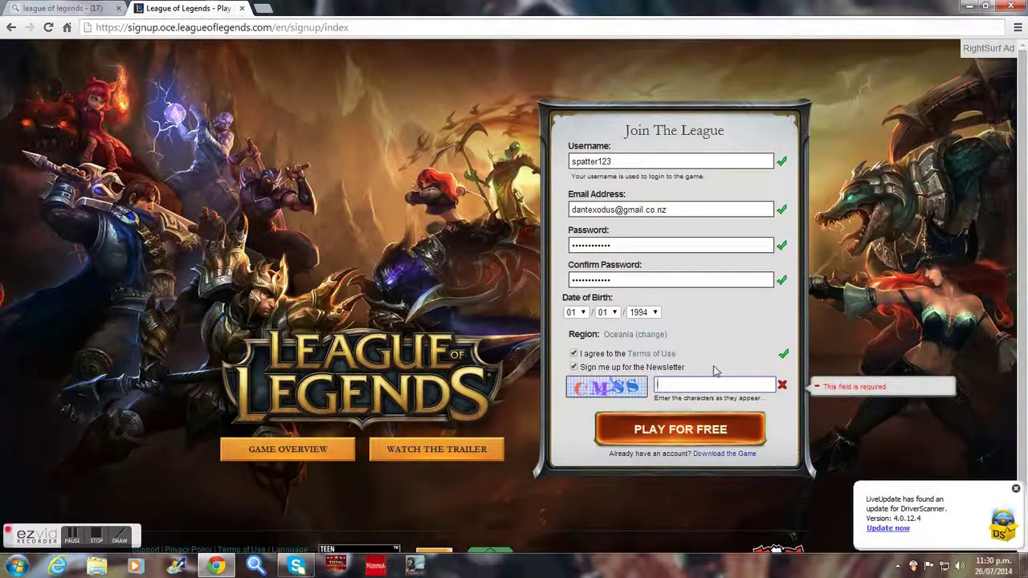
Submit the completed sign-up, start the Oceania Windows game download, then close Chrome.
click(705, 425)
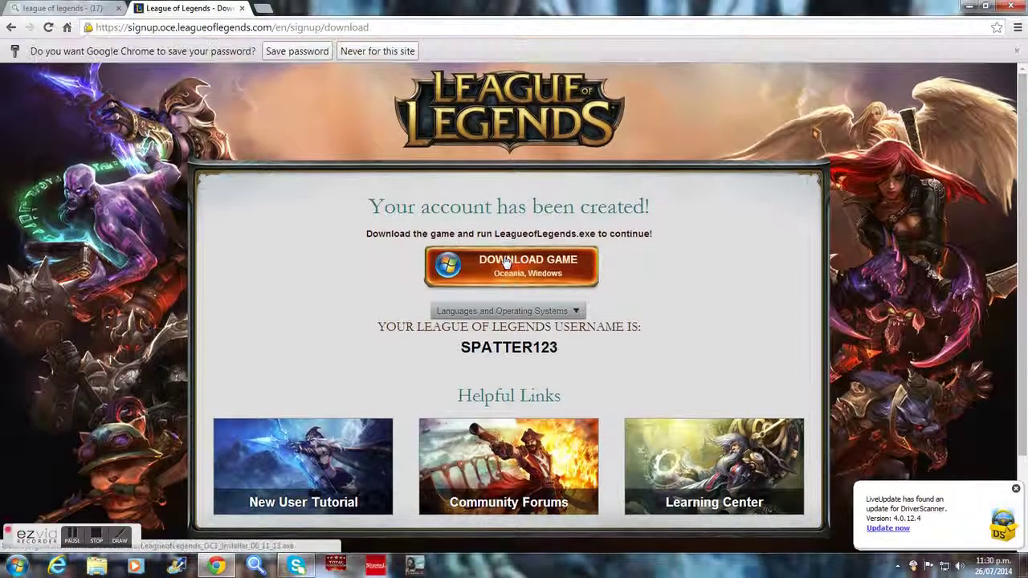
click(508, 258)
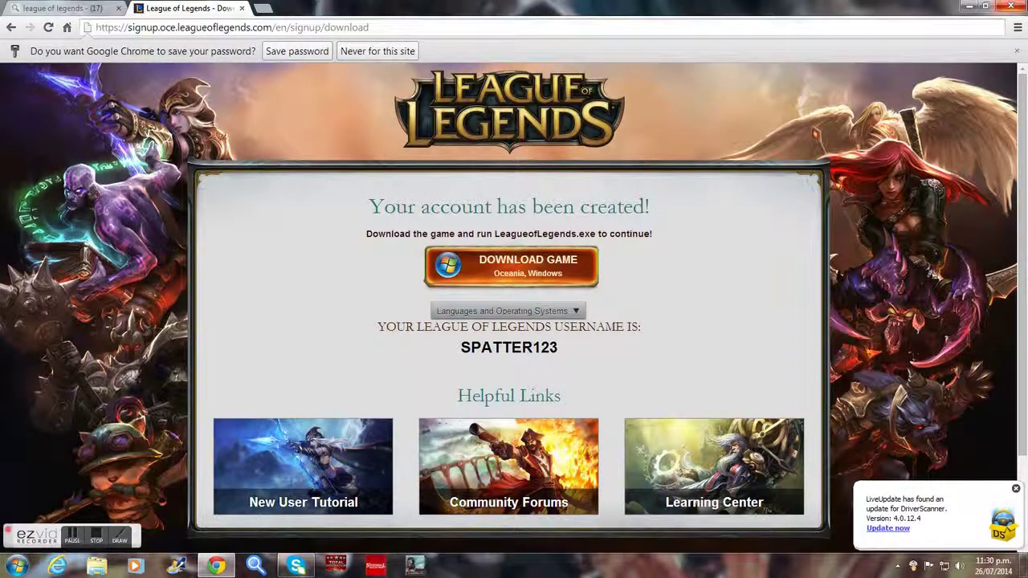
click(1020, 7)
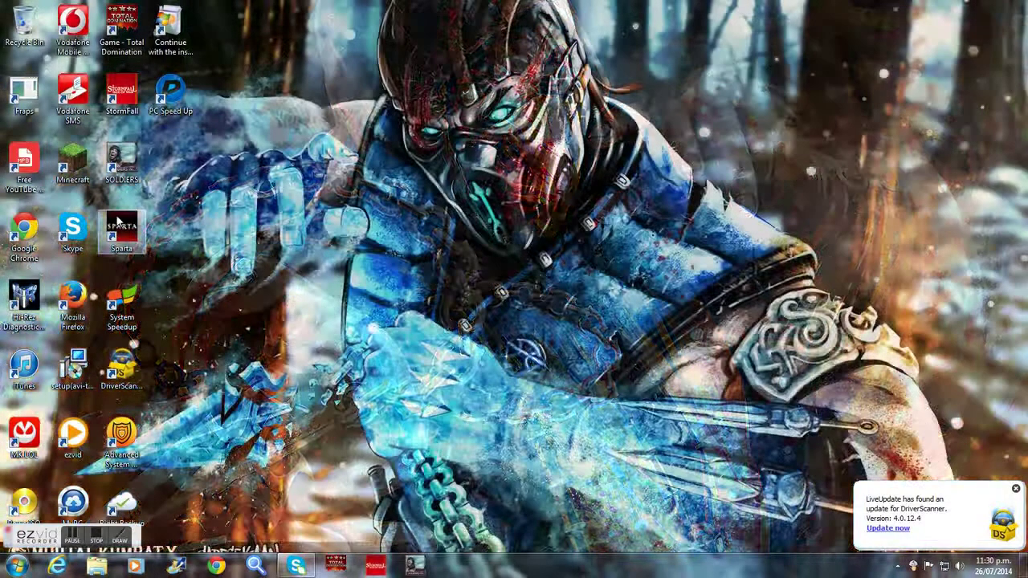
Search the Start menu for 'league' and launch Play League of Legends.
key(super)
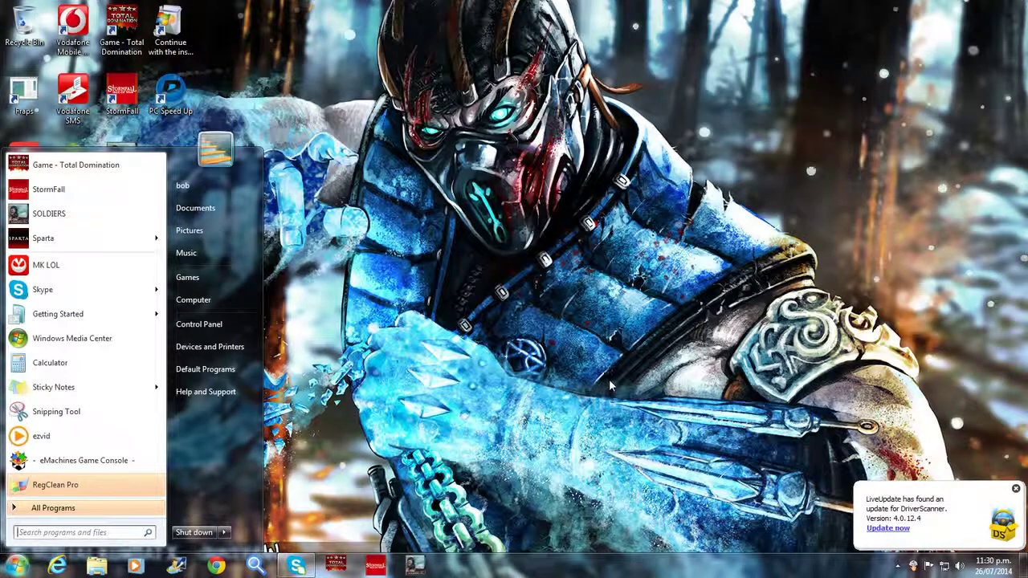
text(lea)
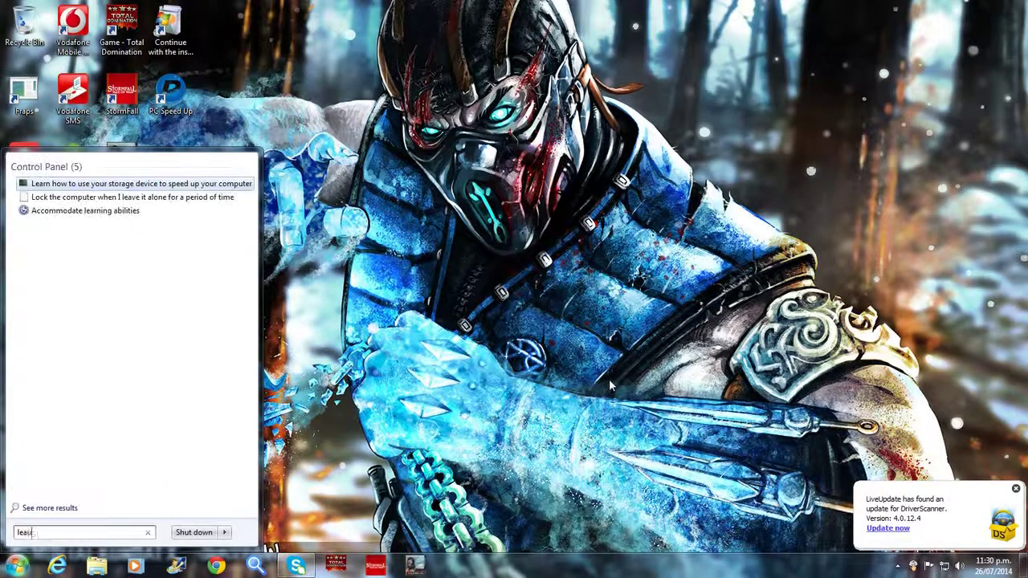
text(ug)
key(BackSpace)
key(BackSpace)
key(BackSpace)
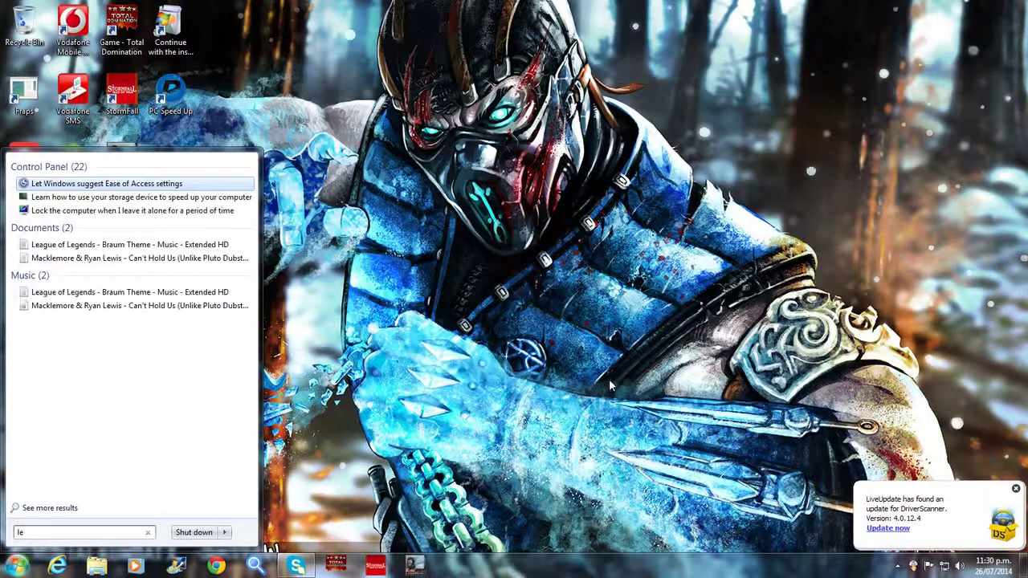
text(a)
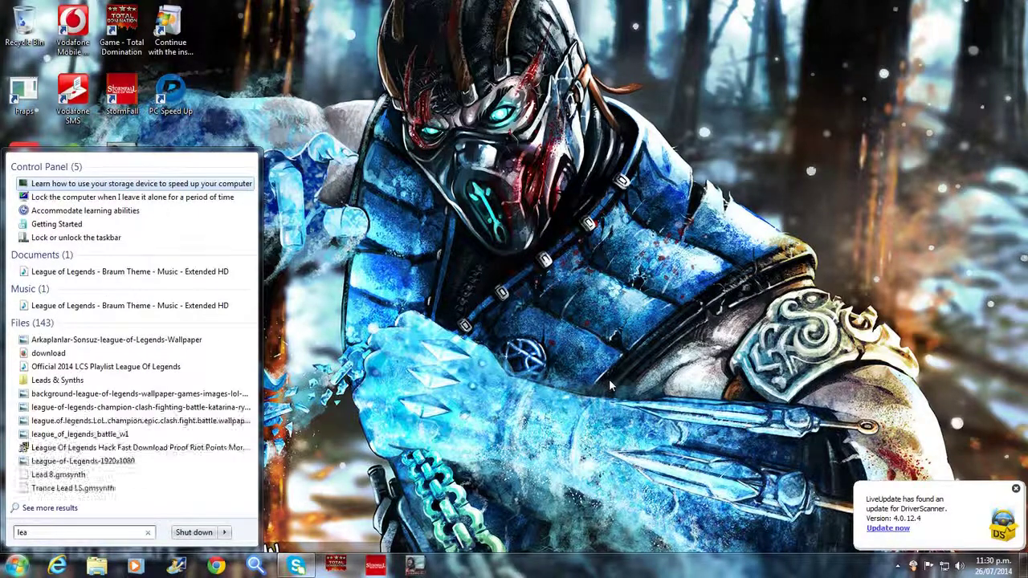
text(gue)
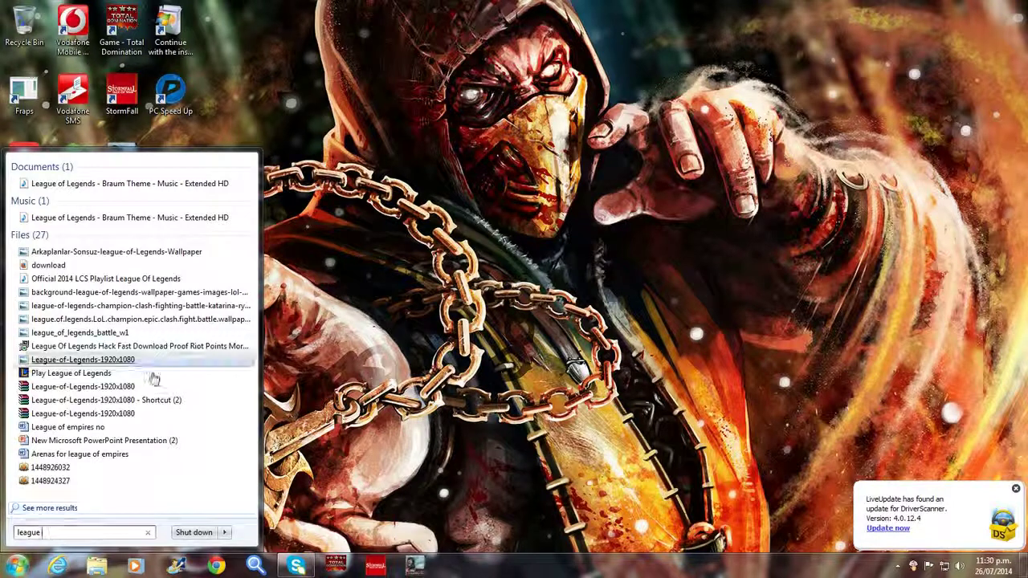
click(84, 373)
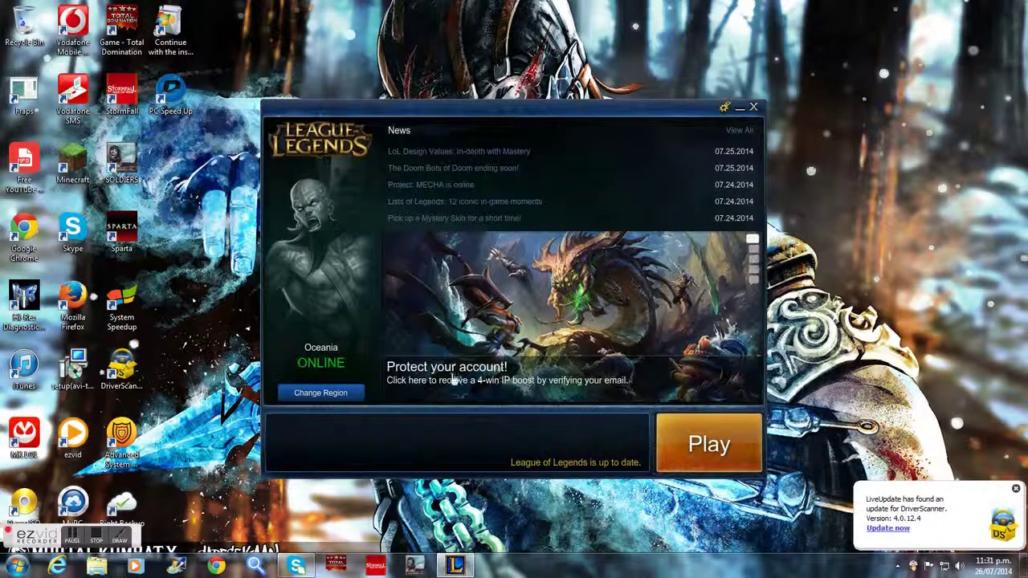
Press Play in the up-to-date launcher to reach the Account Login screen.
click(710, 446)
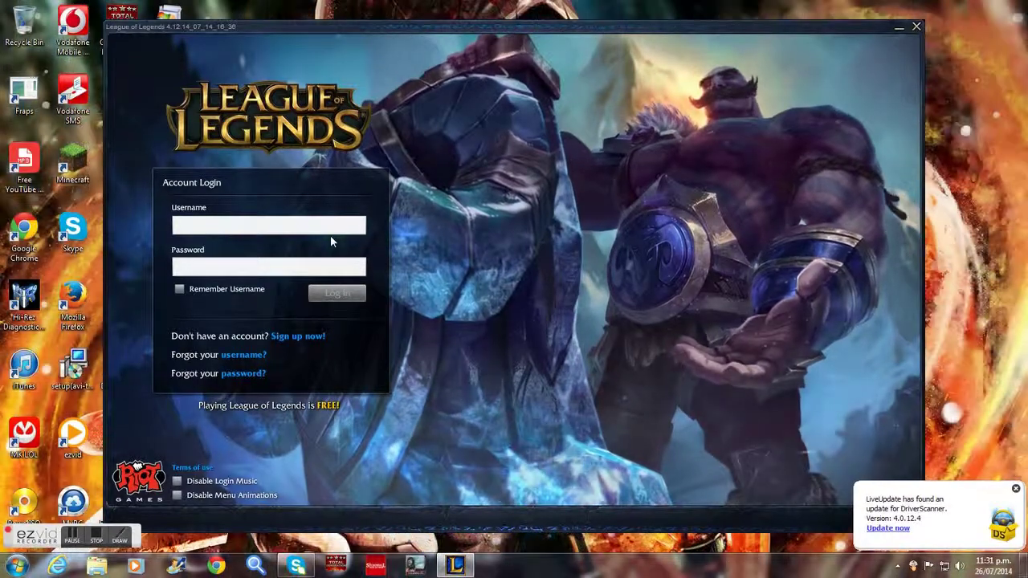
Log into the client with the new account's username and password.
text(spatter123)
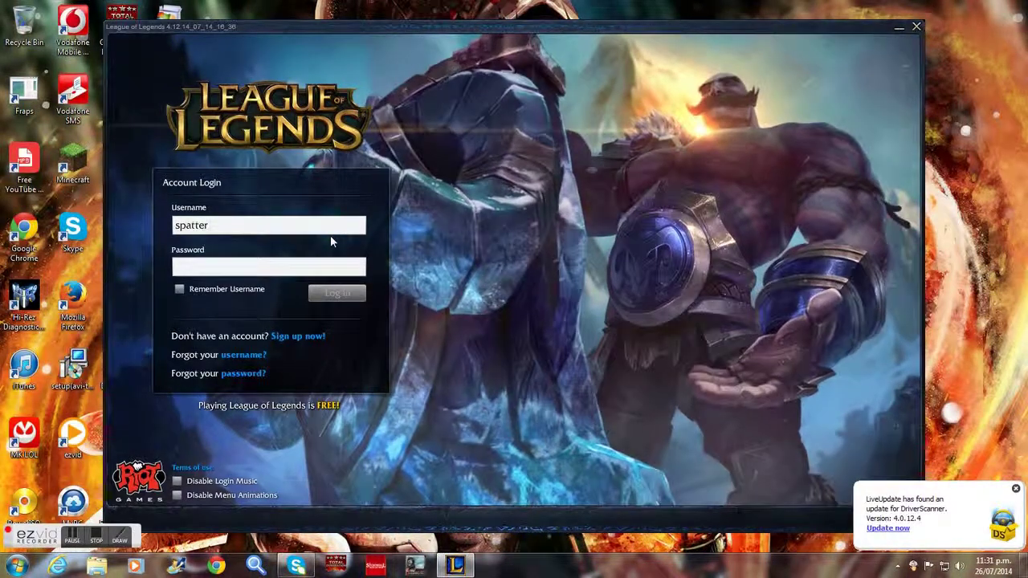
click(318, 265)
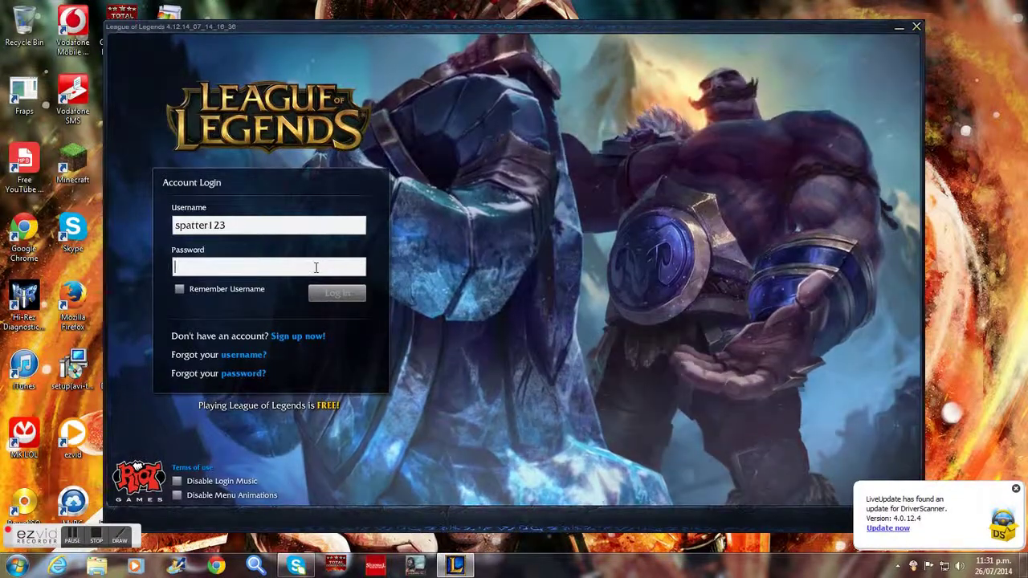
text(************)
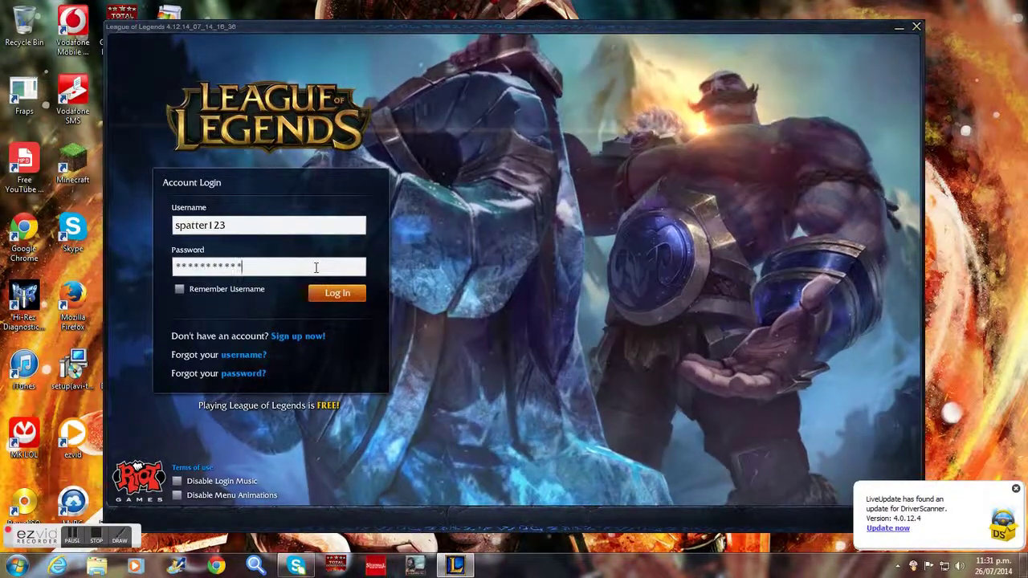
click(336, 298)
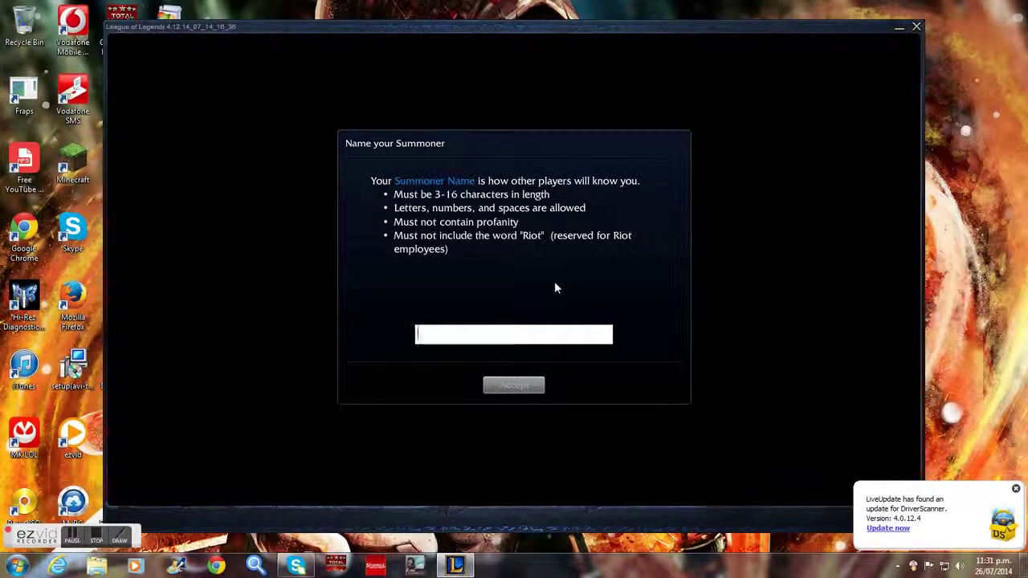
Try the summoner name 'splatter', and when it's taken, submit 'splatter123' instead.
text(splatter)
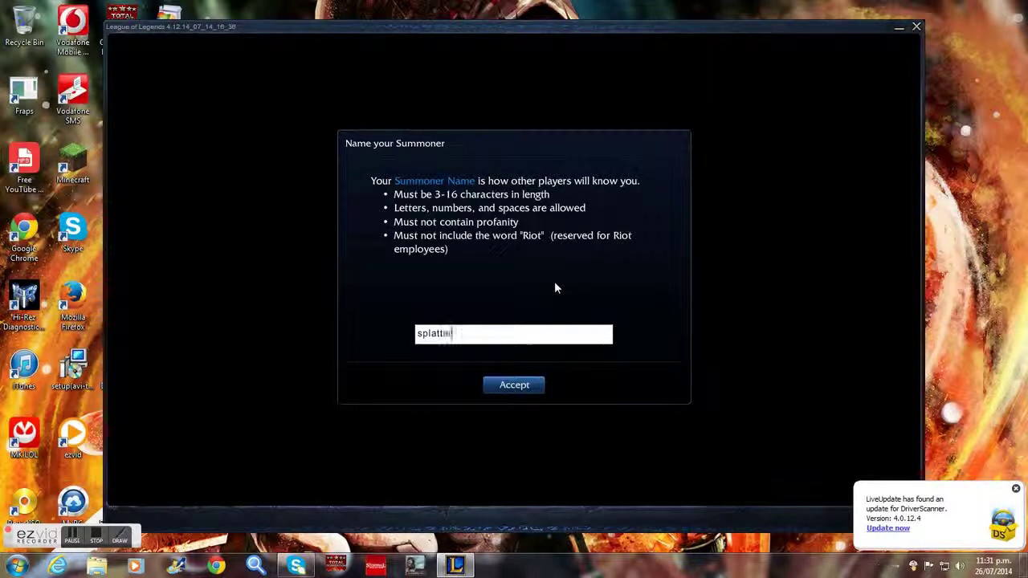
click(517, 389)
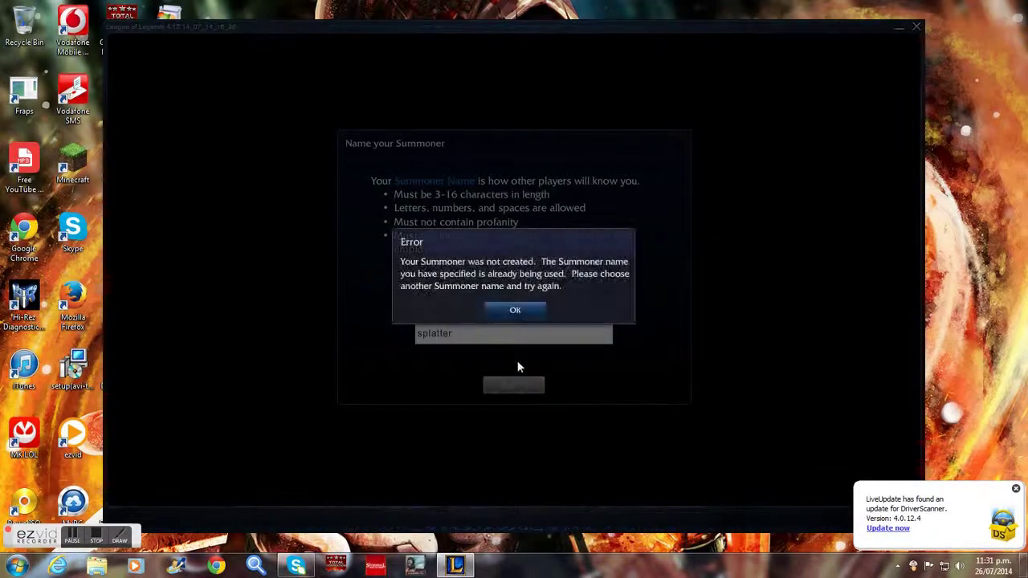
click(514, 309)
text(123)
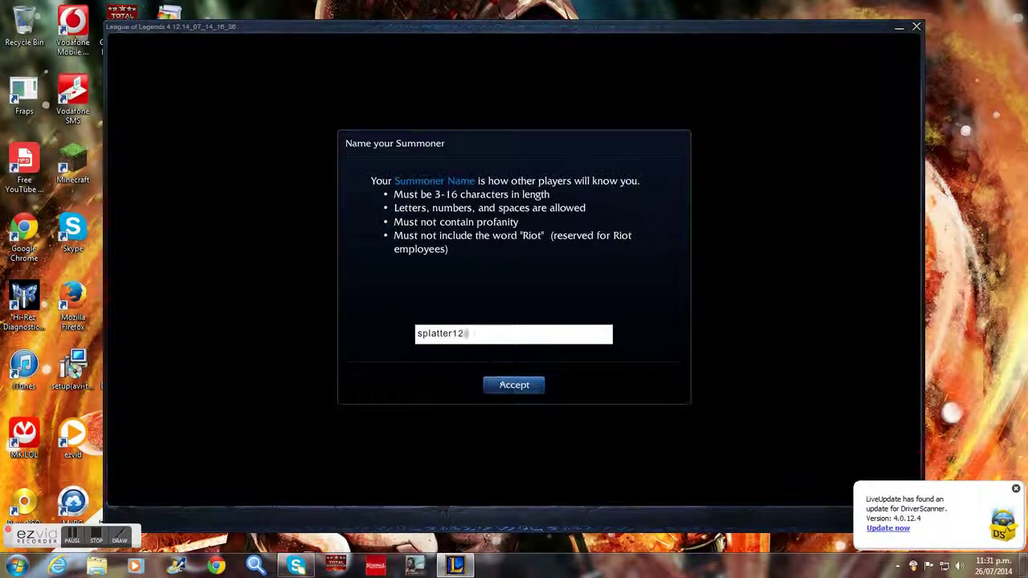
click(514, 384)
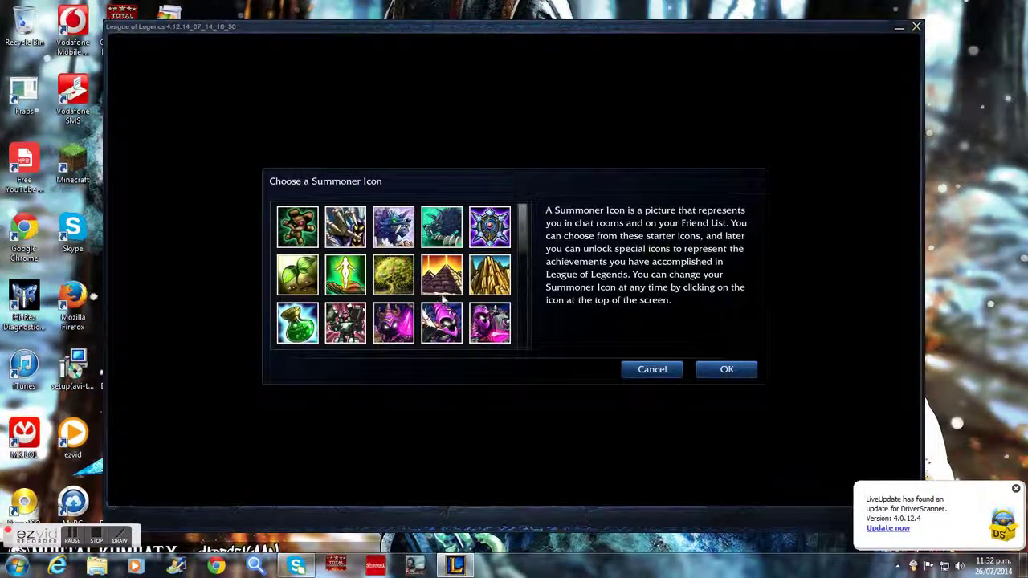
Scroll the icon grid and confirm the green potion summoner icon.
scroll(416, 321, down, 5)
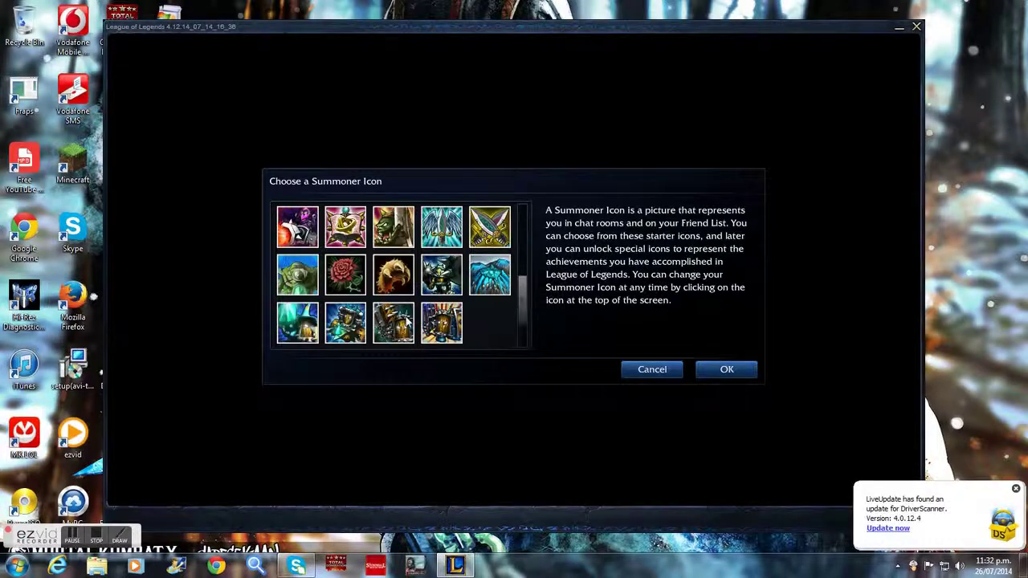
scroll(398, 318, down, 2)
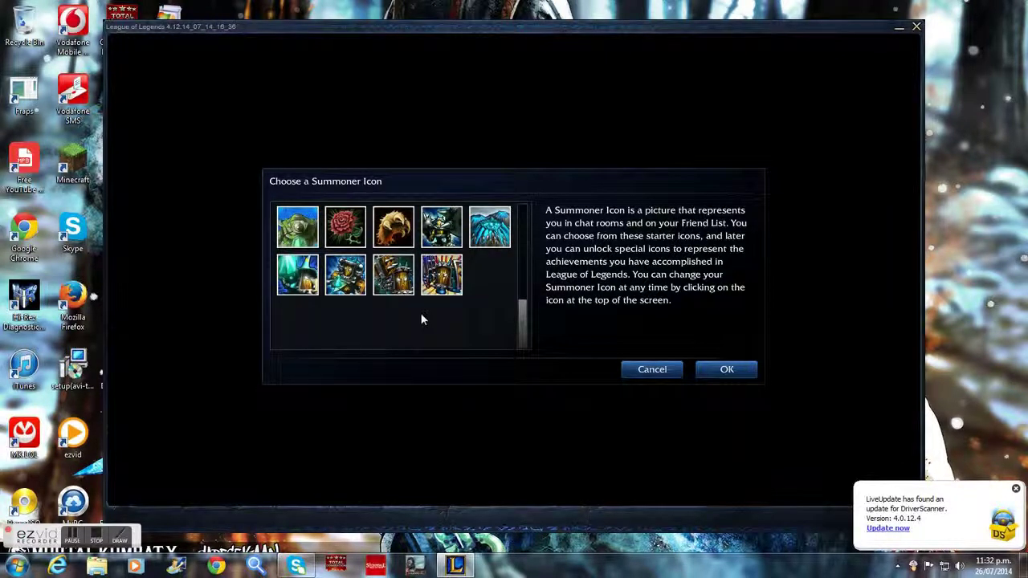
drag(530, 325, 515, 279)
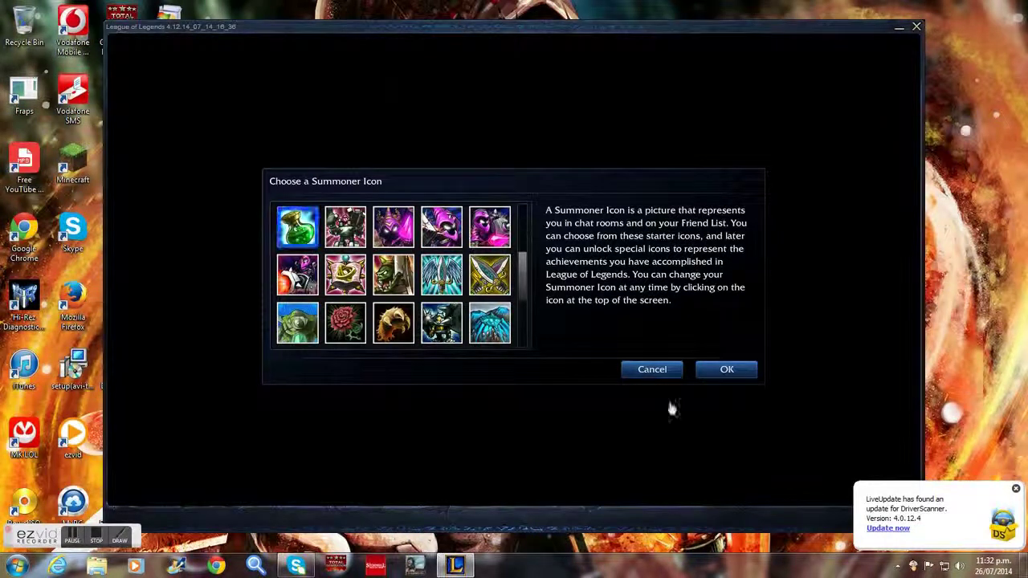
click(725, 368)
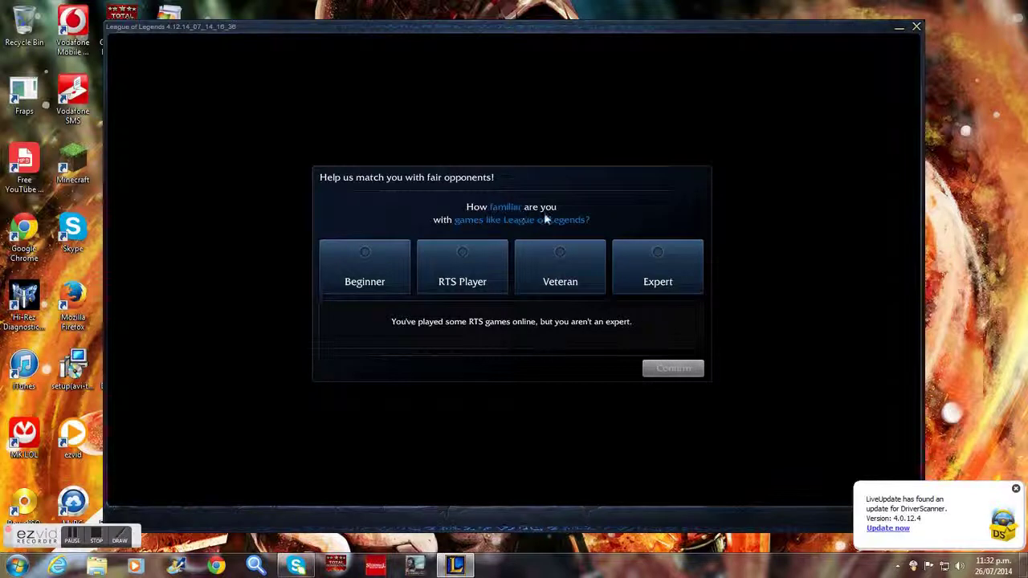
Confirm RTS Player familiarity, decline the tutorial and Battle Training, then go to Play.
click(475, 284)
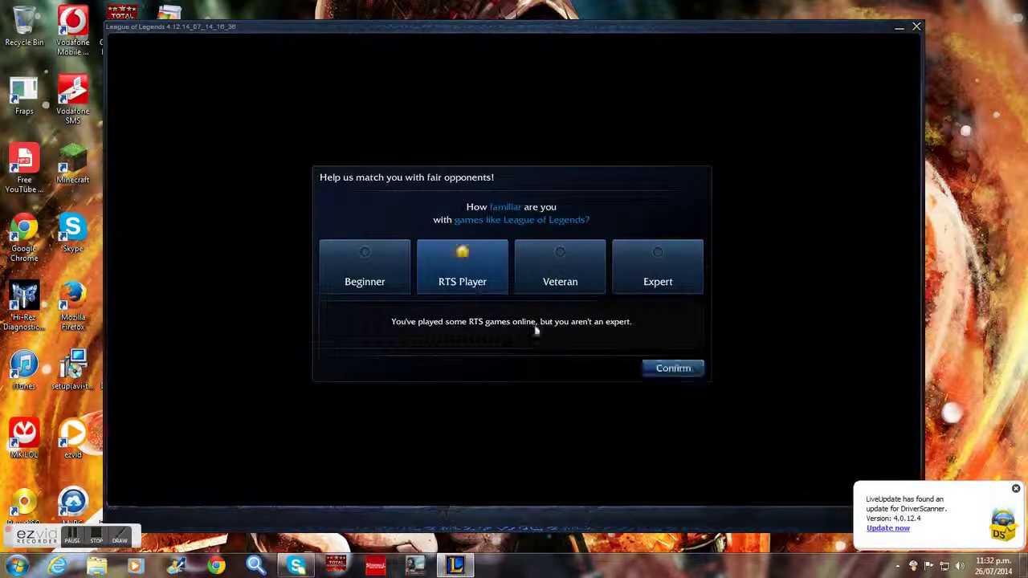
click(672, 371)
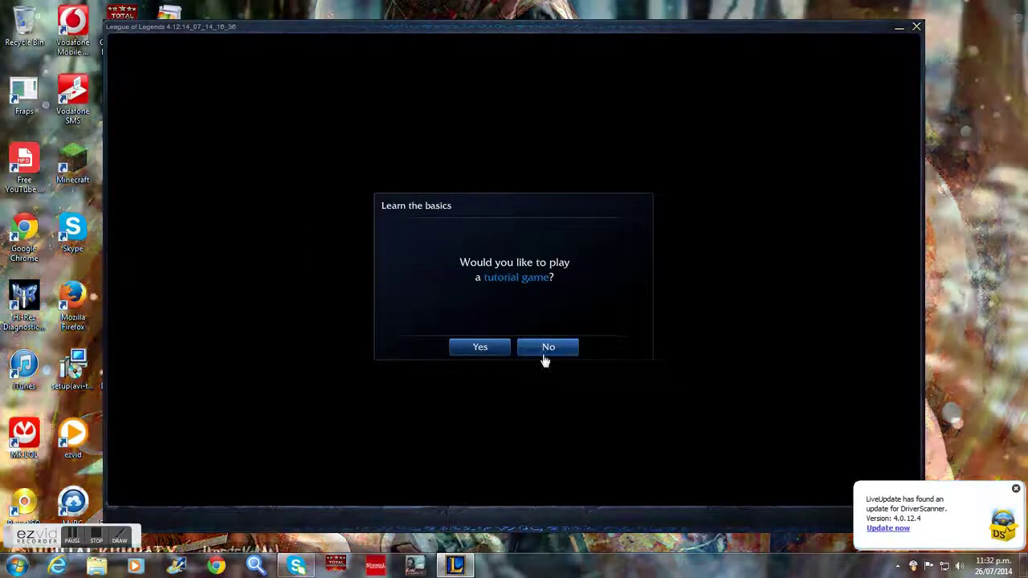
click(544, 351)
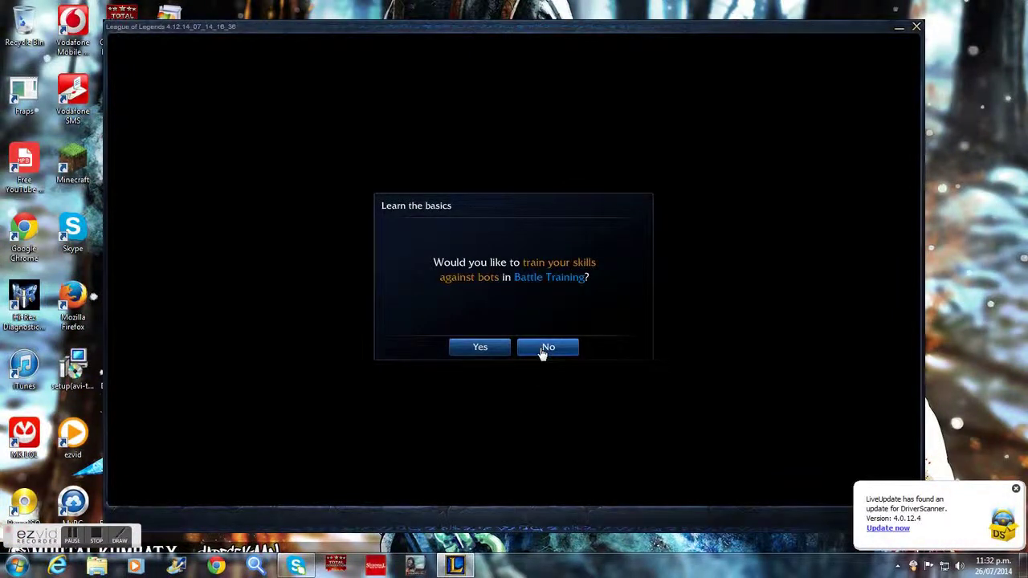
click(545, 350)
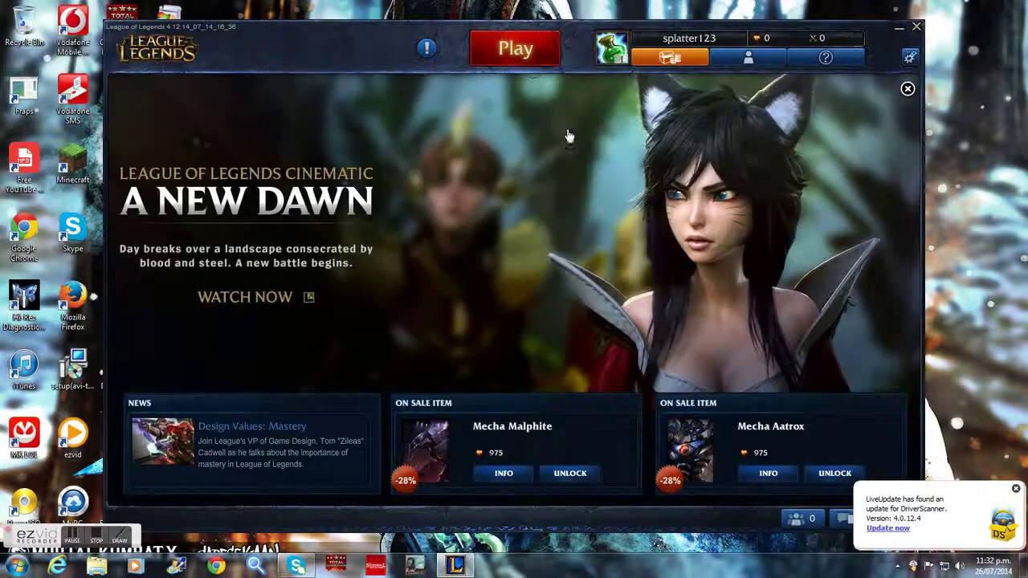
click(520, 56)
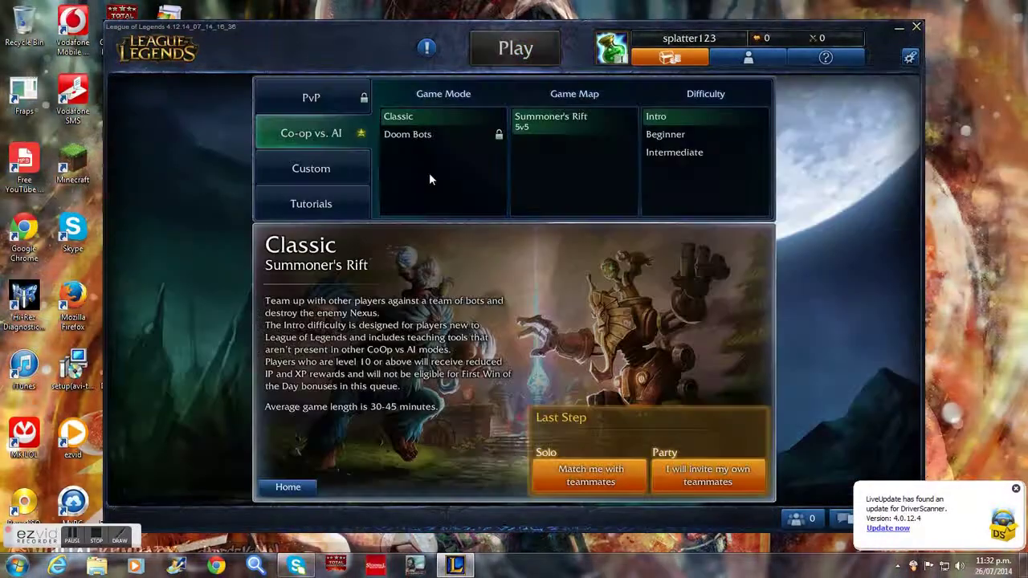